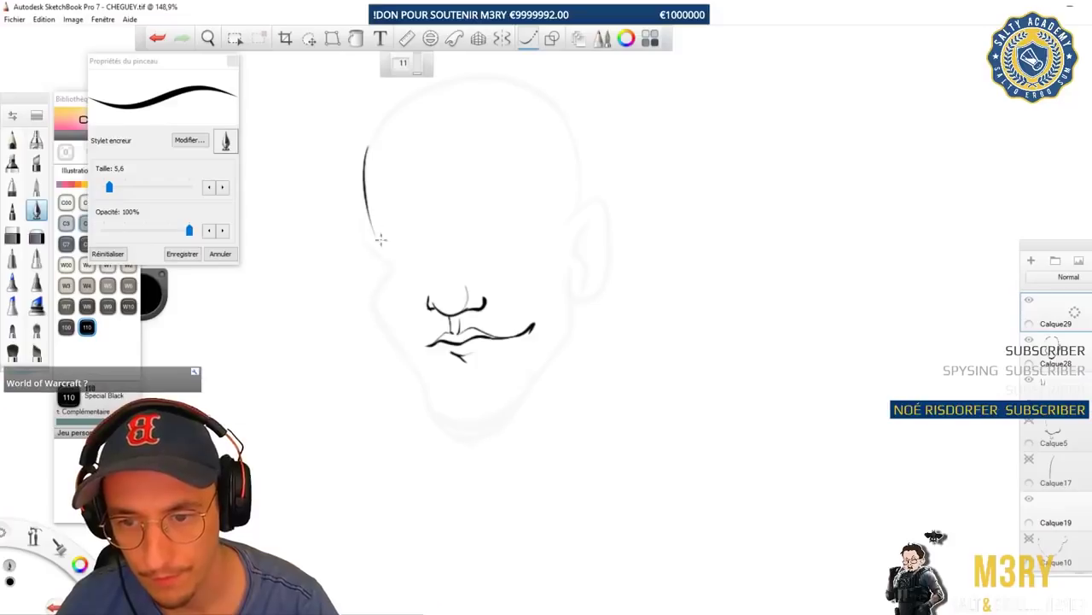
- Ink the left contour of the head from the forehead past the brow down to the cheek
drag(381, 239, 386, 254)
key(ctrl+z)
key(ctrl+z)
drag(378, 117, 398, 334)
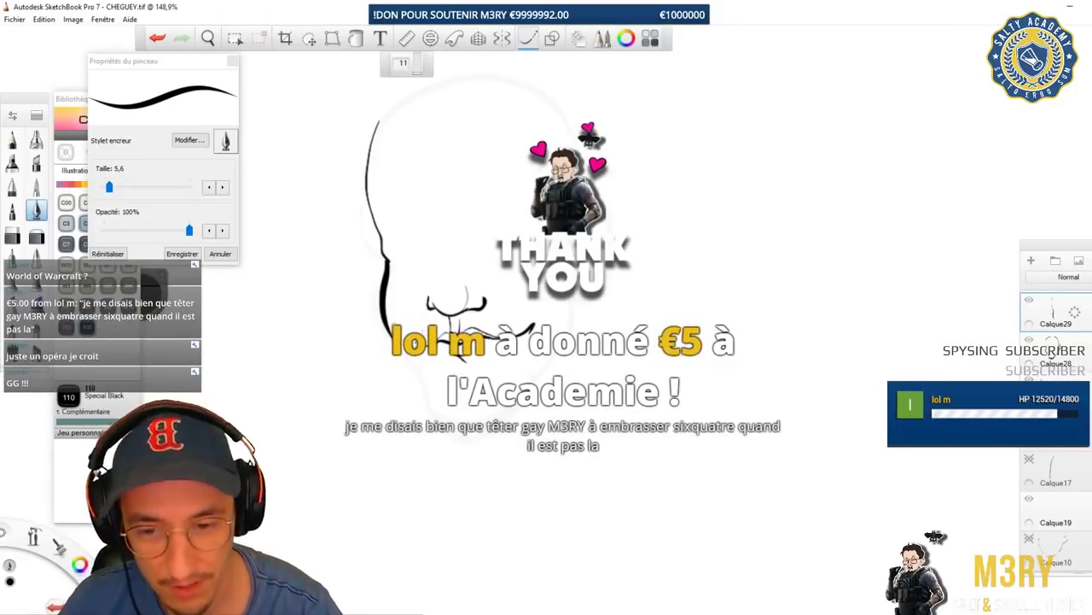
- Ink the jawline and chin and outline the ear, redoing strokes that miss the sketch
mouse_move(389, 342)
mouse_down()
mouse_move(460, 407)
mouse_move(503, 391)
mouse_move(452, 407)
mouse_move(538, 350)
mouse_move(560, 282)
mouse_up()
key(ctrl+z)
key(ctrl+z)
key(ctrl+z)
mouse_move(469, 409)
mouse_down()
mouse_move(561, 294)
mouse_move(559, 260)
mouse_move(480, 249)
mouse_move(566, 226)
mouse_up()
scroll(490, 247, up, 2)
key(ctrl+z)
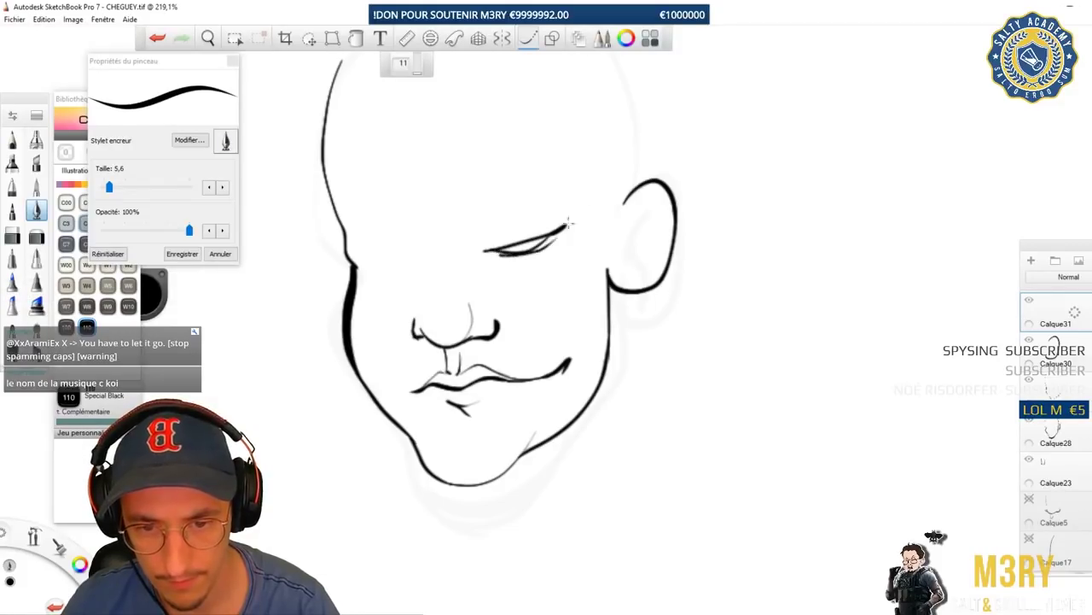
- Ink both narrowed eyes with their upper lids and the curved bag lines beneath them
drag(501, 254, 557, 241)
key(ctrl+z)
drag(484, 252, 562, 223)
mouse_move(357, 252)
mouse_down()
mouse_move(426, 258)
mouse_move(370, 268)
mouse_up()
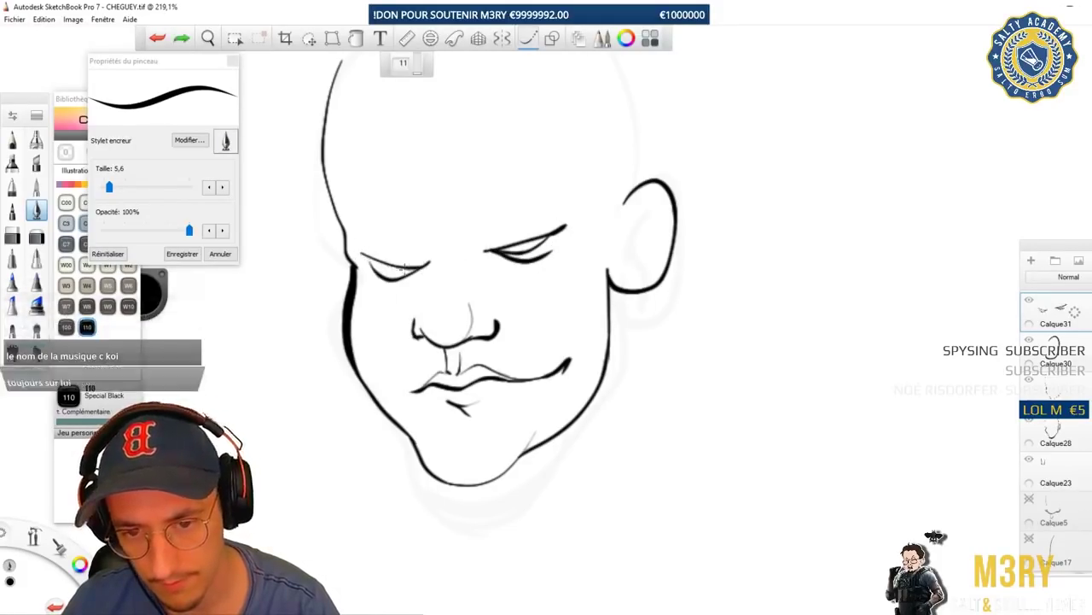
key(ctrl+z)
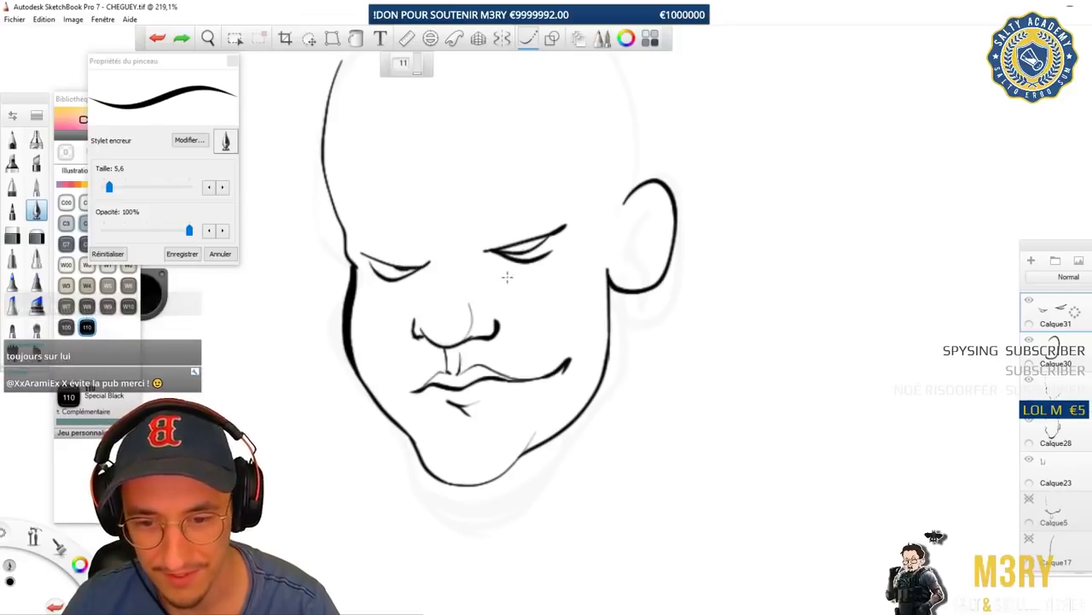
drag(486, 252, 534, 256)
key(ctrl+z)
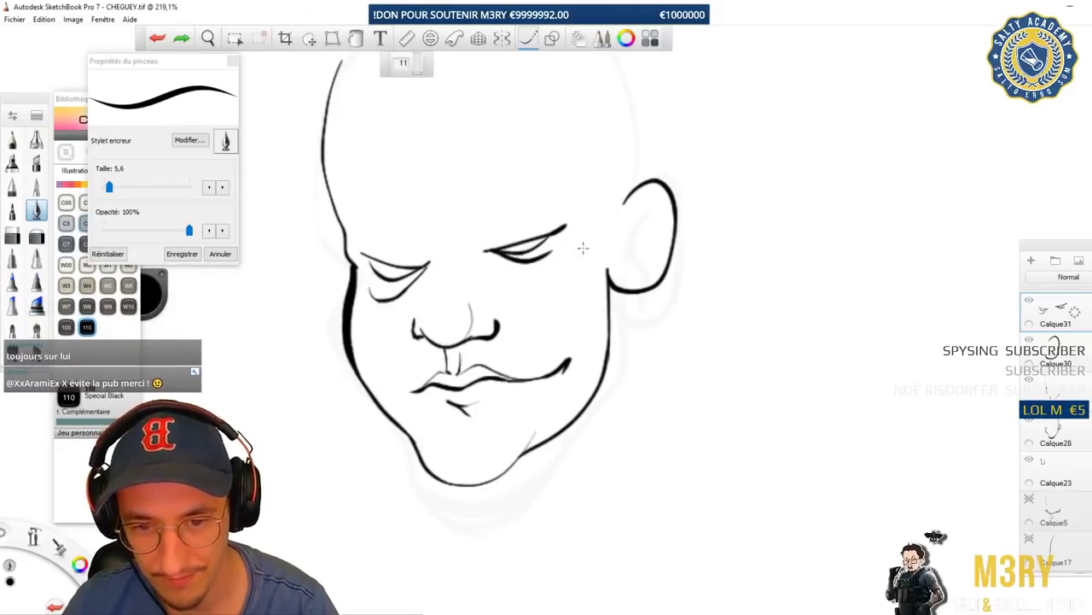
- Ink the slanted frowning eyebrows above both eyes and save the drawing
drag(378, 245, 373, 243)
mouse_move(497, 249)
mouse_down()
mouse_move(551, 269)
mouse_move(558, 203)
mouse_up()
key(ctrl+z)
key(ctrl+z)
key(ctrl+s)
- Ink the crease lines beside the nostrils and the inner fold of the ear
scroll(578, 217, down, 1)
drag(495, 306, 505, 358)
key(ctrl+z)
drag(495, 316, 510, 339)
drag(413, 326, 414, 354)
key(ctrl+z)
key(ctrl+z)
mouse_move(636, 205)
mouse_down()
mouse_move(608, 269)
mouse_move(629, 255)
mouse_up()
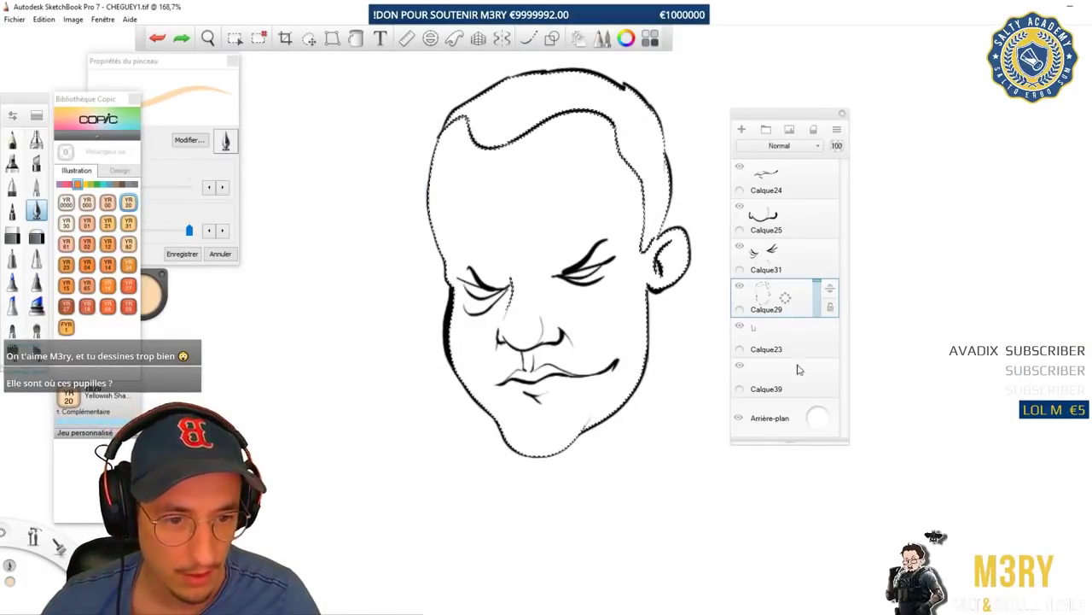
- Try Copic skin tones YR21 and YR00 on the forehead on layer Calque39
click(798, 369)
click(107, 223)
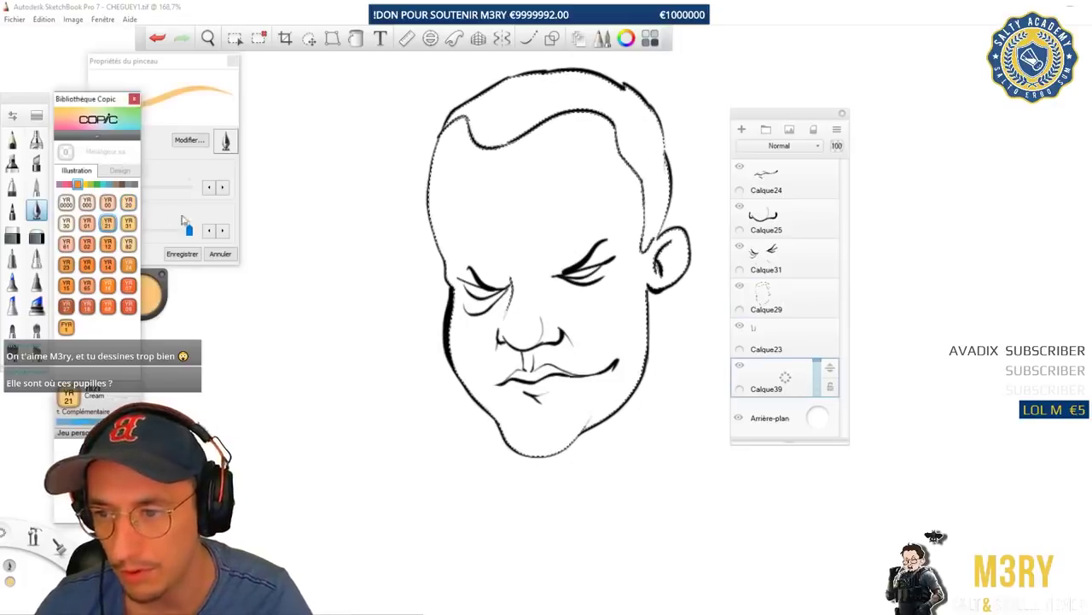
drag(474, 247, 510, 222)
click(108, 202)
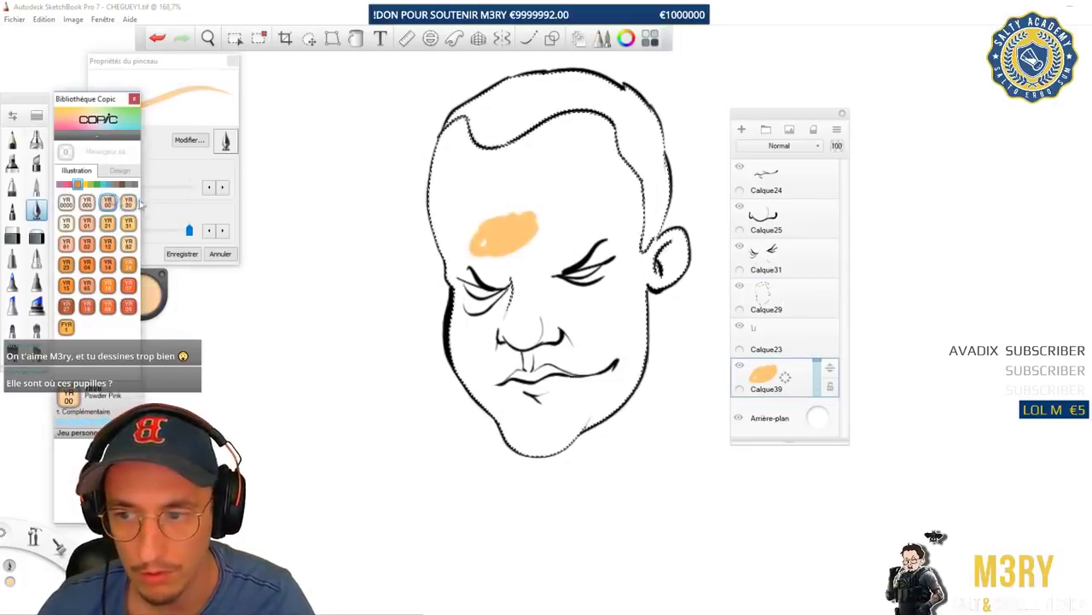
drag(435, 213, 580, 177)
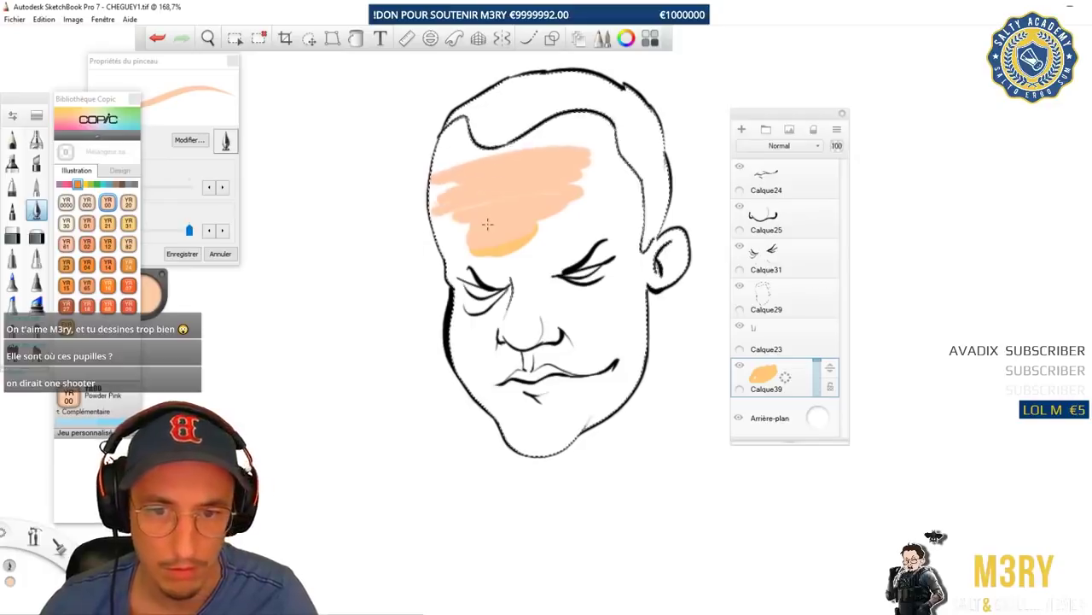
- Airbrush the base skin color over the face on layer Calque39 with Copic Y32 Cashmere
click(84, 185)
click(108, 223)
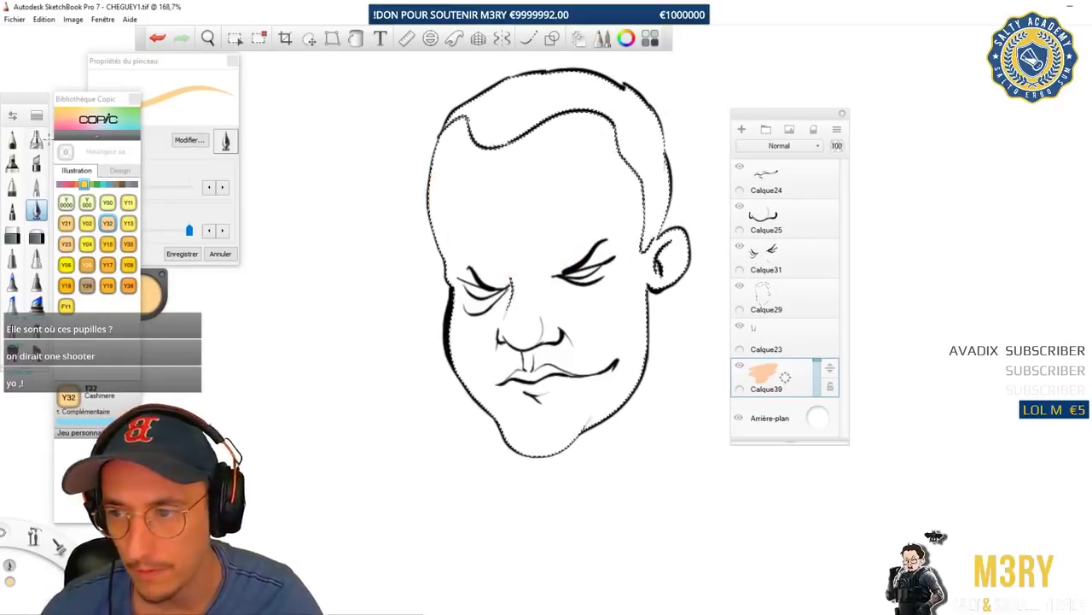
click(36, 138)
mouse_move(478, 183)
mouse_down()
mouse_move(432, 181)
mouse_move(460, 137)
mouse_move(451, 206)
mouse_move(474, 332)
mouse_up()
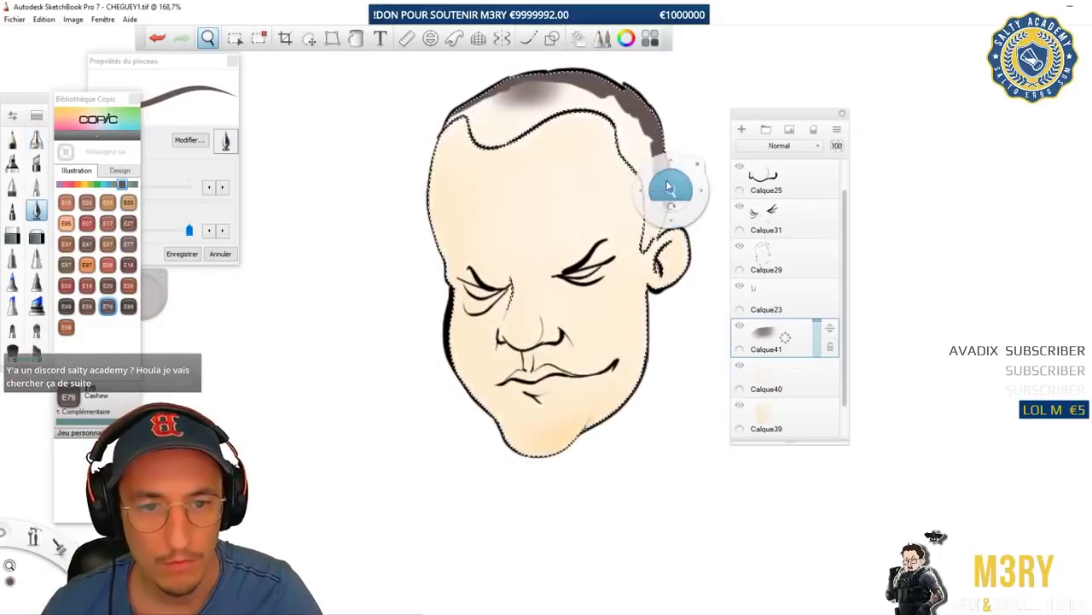
- Fill the hair with Copic E79 Cashew and airbrush Y32 Cashmere shading across the face on layer Calque42
mouse_move(670, 229)
mouse_down()
mouse_move(474, 314)
mouse_move(583, 266)
mouse_move(610, 207)
mouse_up()
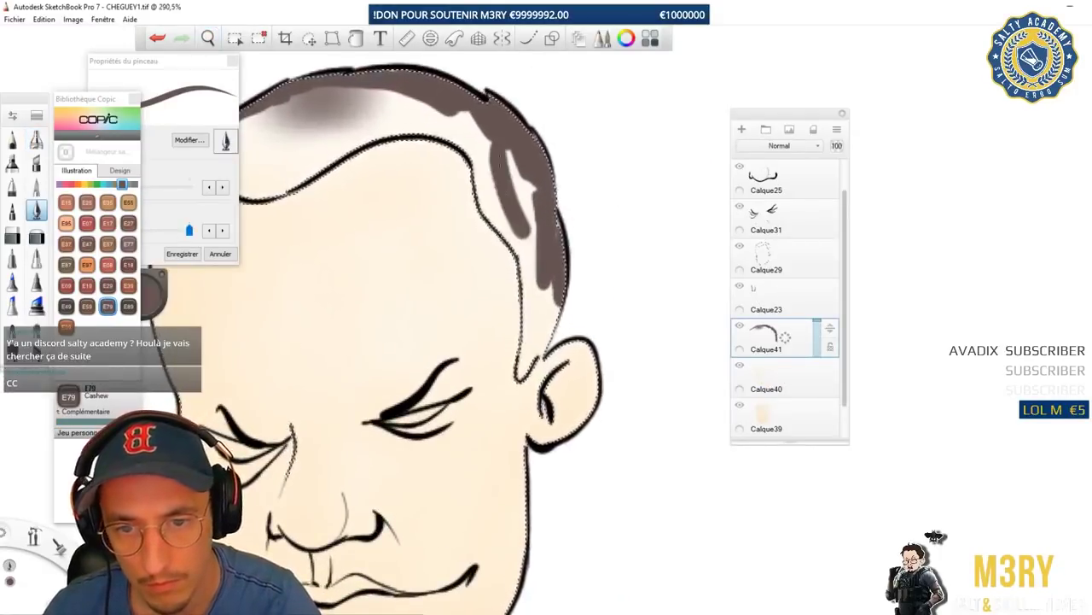
drag(482, 179, 480, 175)
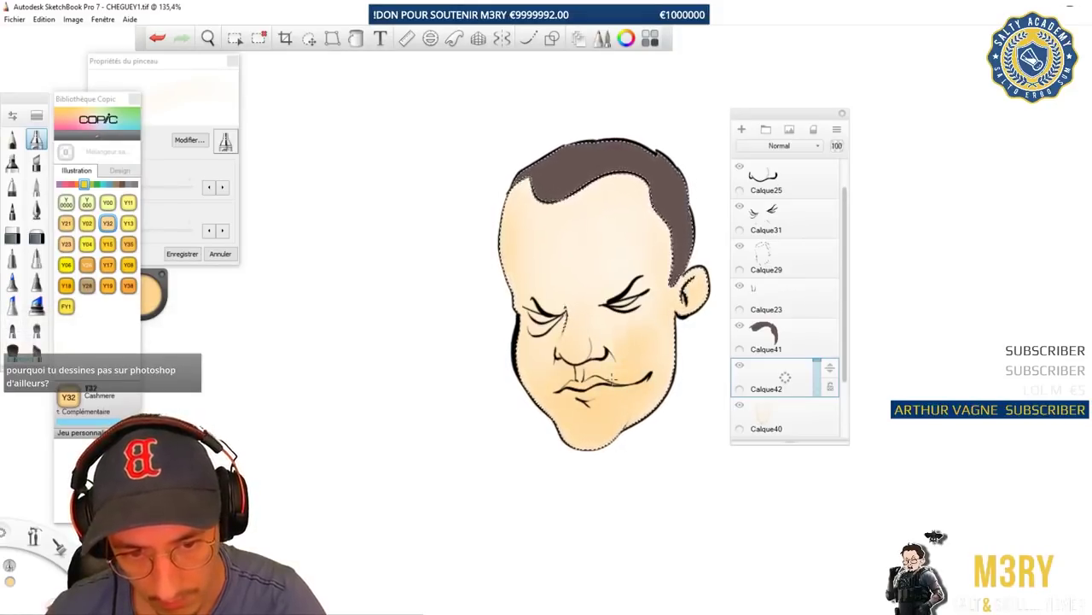
drag(612, 380, 555, 241)
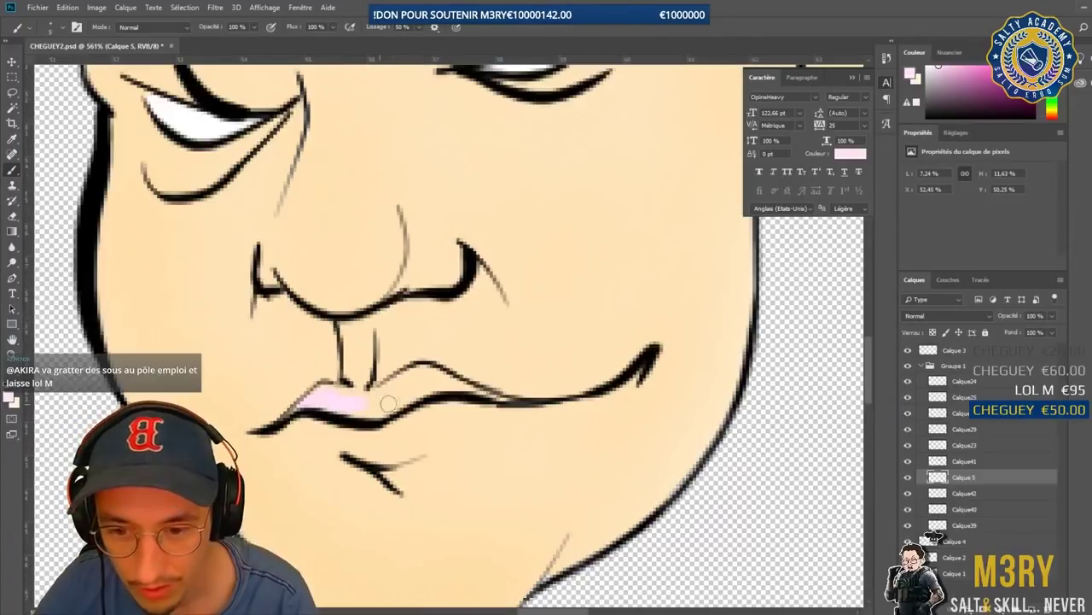
- Choose a bright pink and paint it over the pale fill of the upper lip
click(847, 154)
click(609, 111)
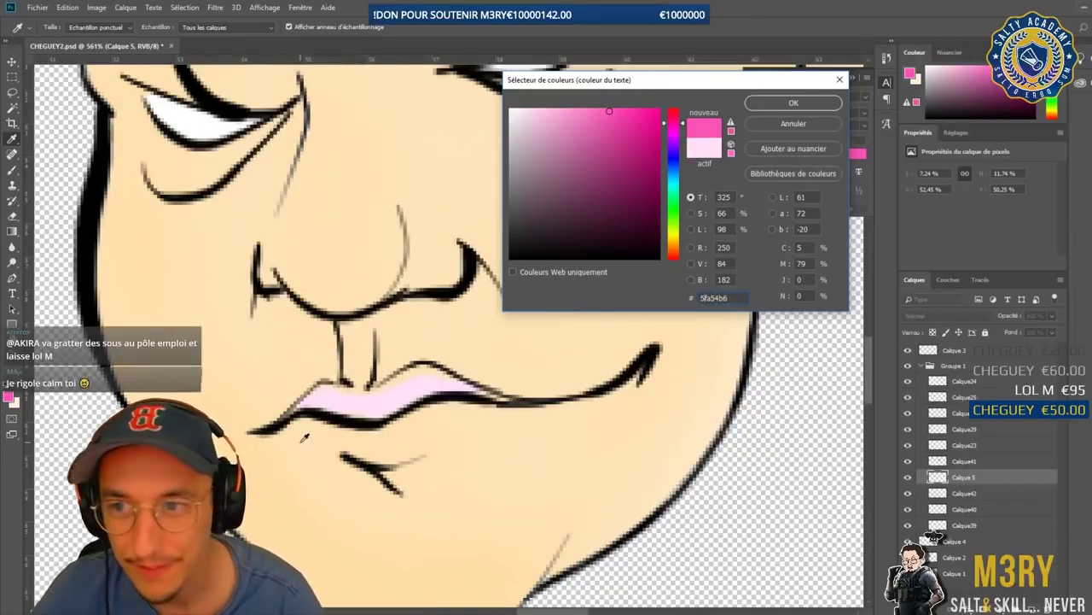
key(Return)
key(Return)
key(Return)
key(b)
drag(324, 397, 380, 394)
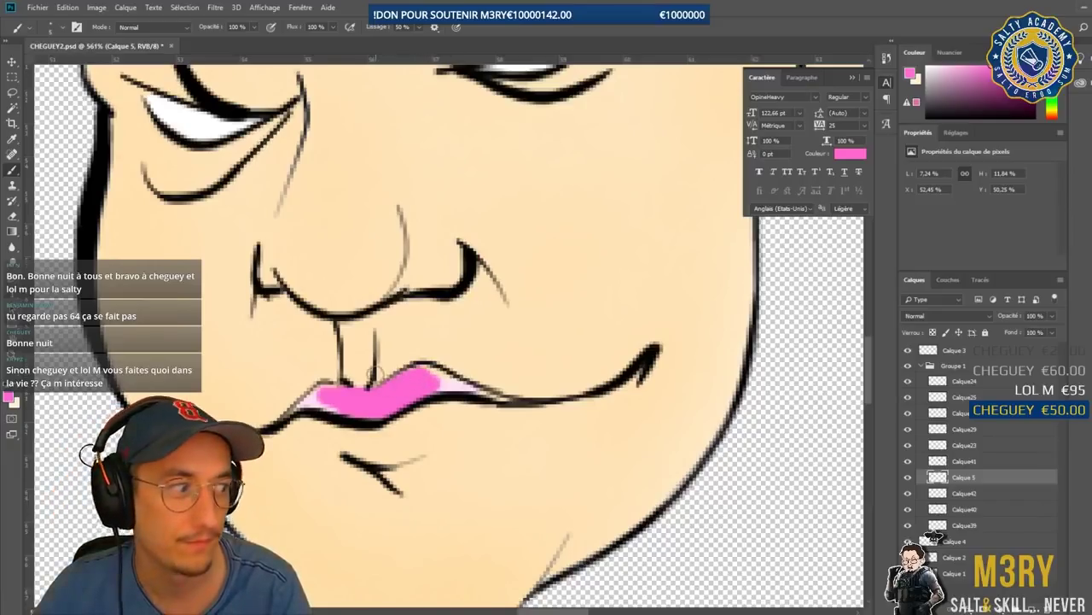
drag(422, 378, 477, 394)
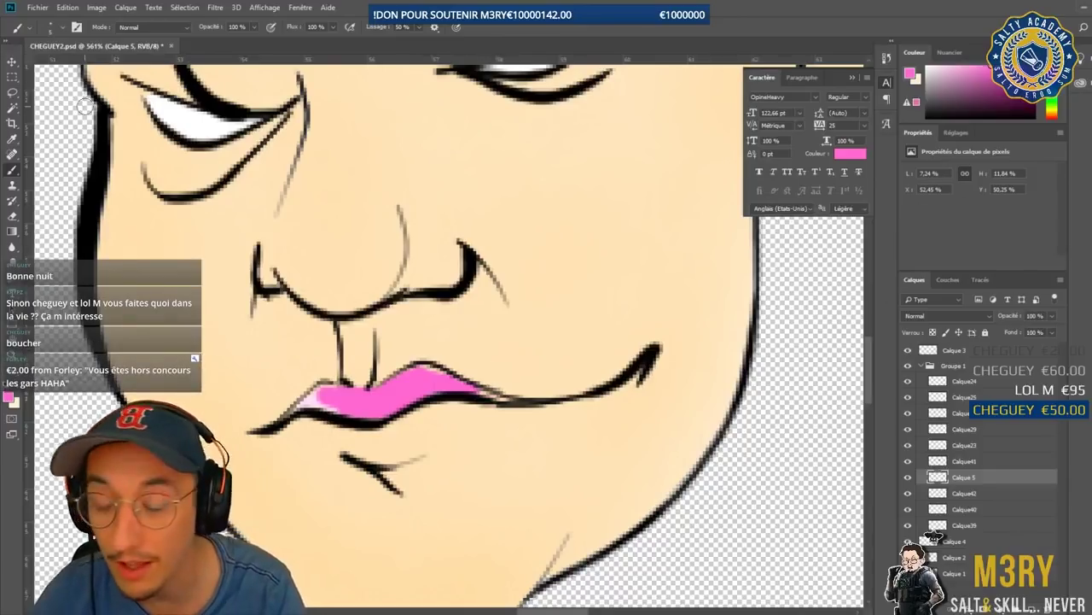
- Reduce the brush size and fill the remaining pale corners of the upper lip in pink
right_click(201, 189)
drag(257, 222, 260, 223)
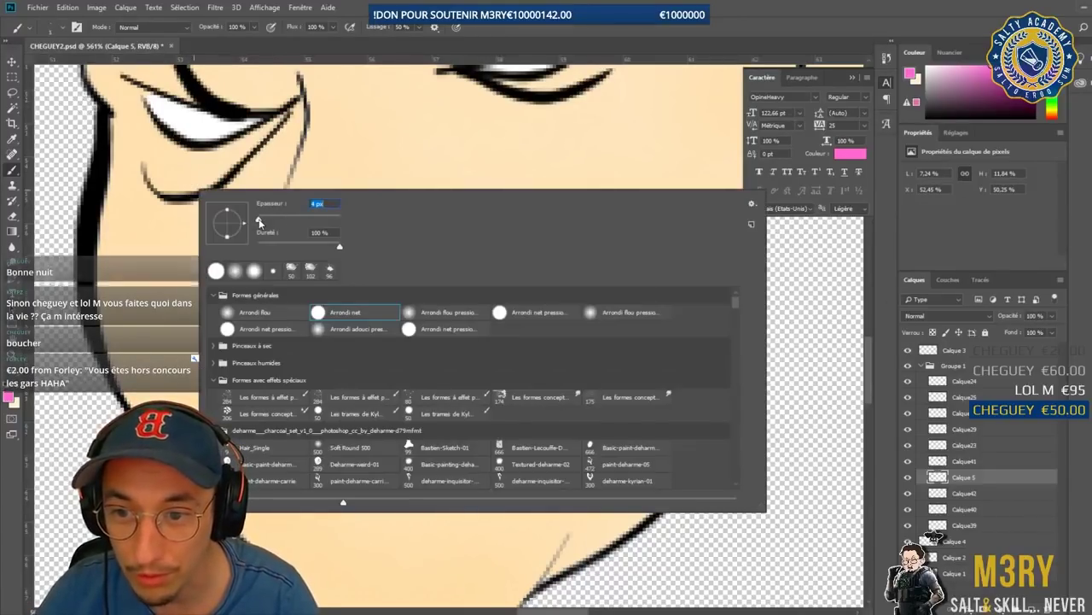
click(133, 232)
scroll(301, 371, up, 2)
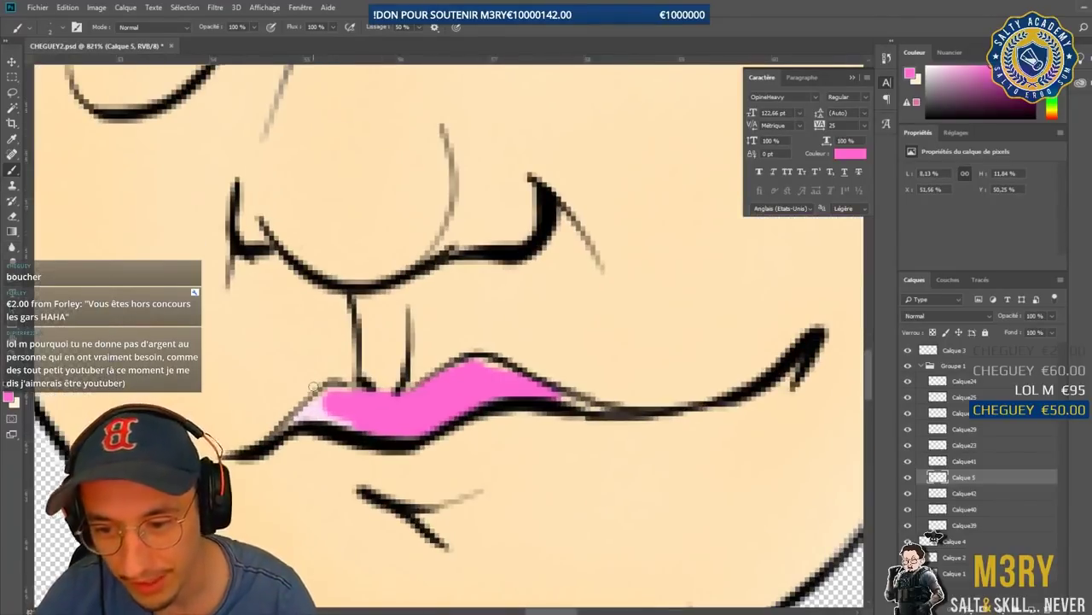
click(304, 415)
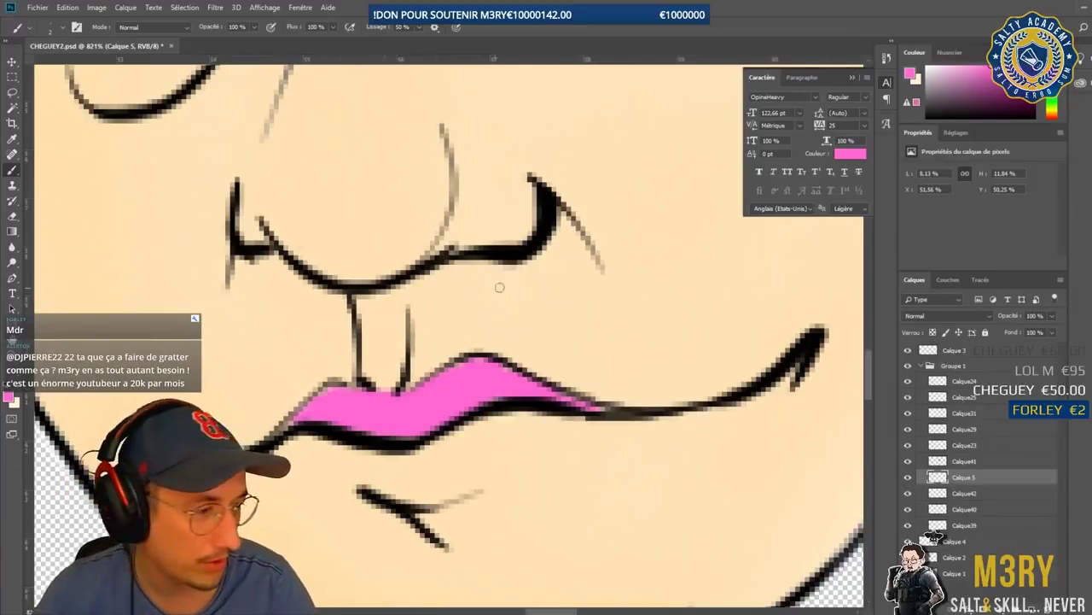
- Set the pink lip layer to the Couleur plus foncée blend mode with 7% opacity
click(1053, 316)
drag(1050, 331, 1000, 327)
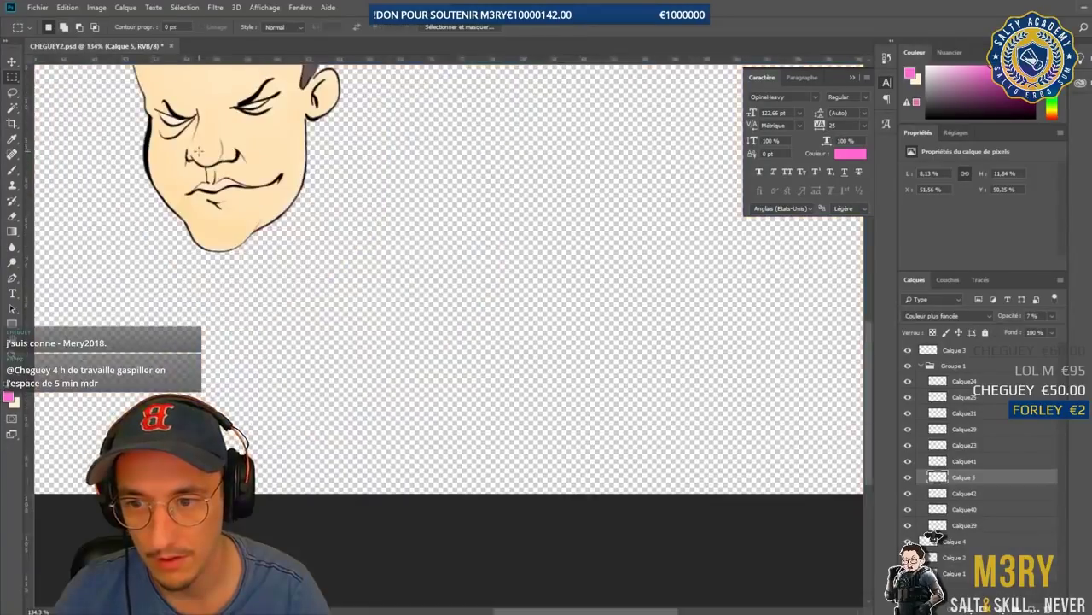
scroll(198, 151, down, 3)
scroll(495, 359, up, 4)
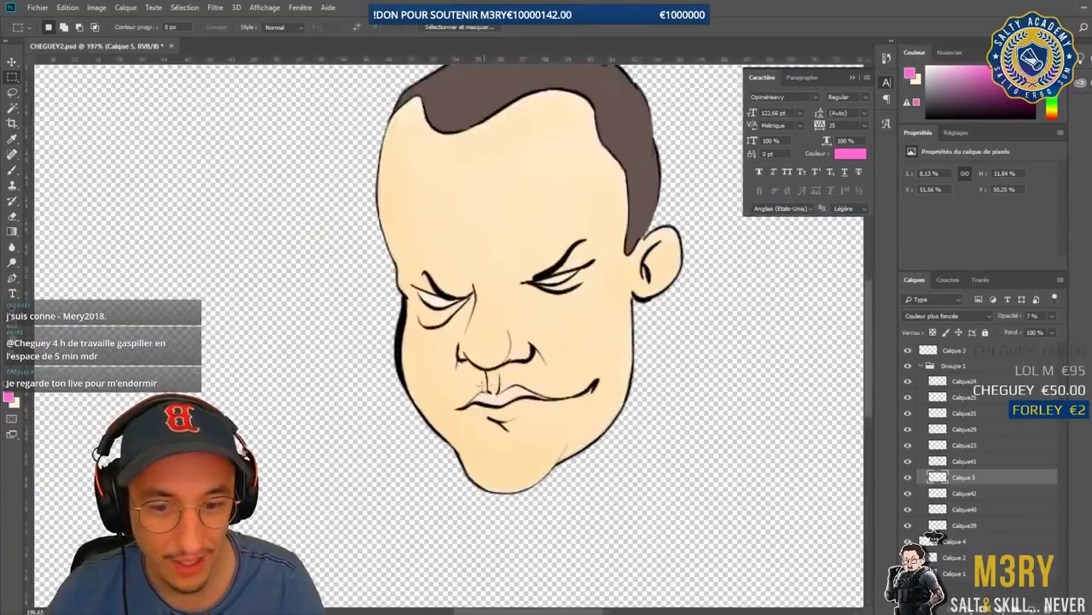
scroll(495, 393, up, 5)
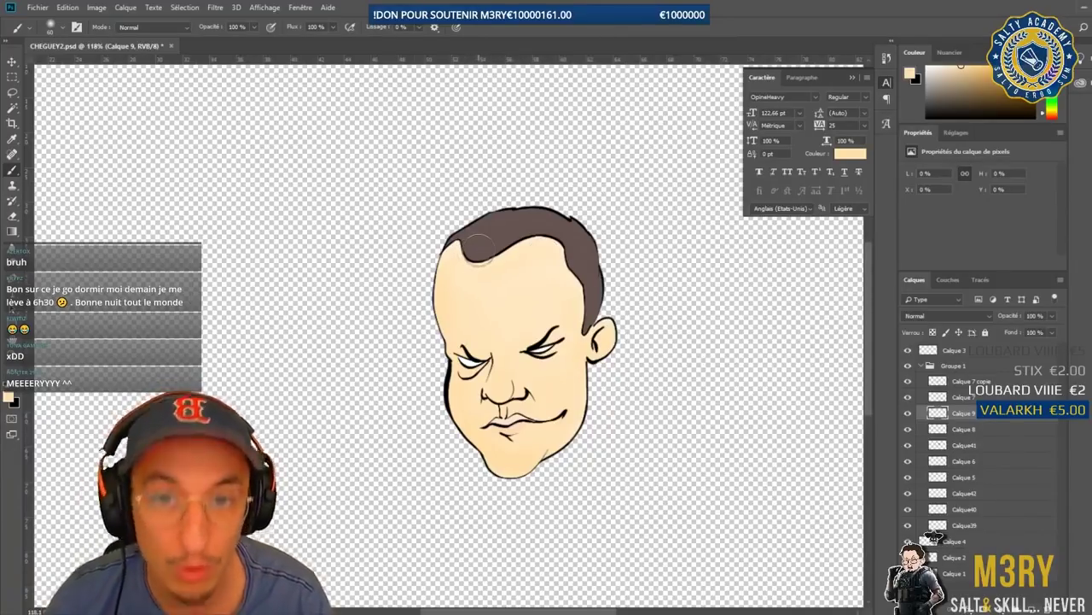
scroll(453, 140, up, 3)
key(alt+bracketleft)
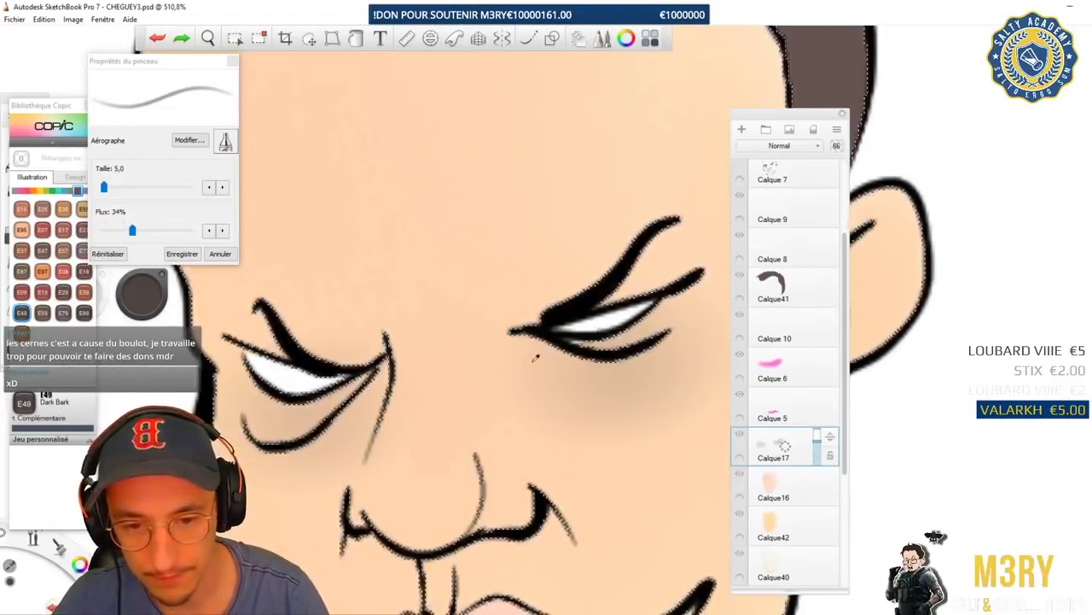
- Adjust the opacity of the under-eye shadow layer Calque17
key(space)
drag(488, 317, 490, 391)
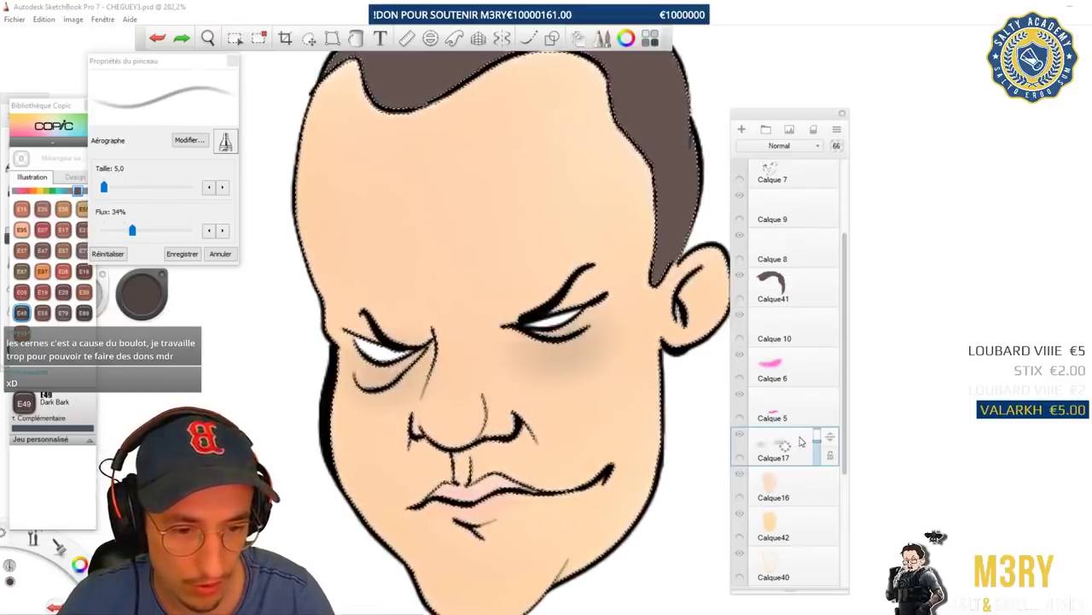
mouse_move(784, 444)
mouse_down()
mouse_move(802, 437)
mouse_move(790, 438)
mouse_up()
- Add a layer, airbrush the bags under both eyes with Copic E29 Burnt Umber at 15% flow, and erase the excess
click(741, 128)
click(63, 292)
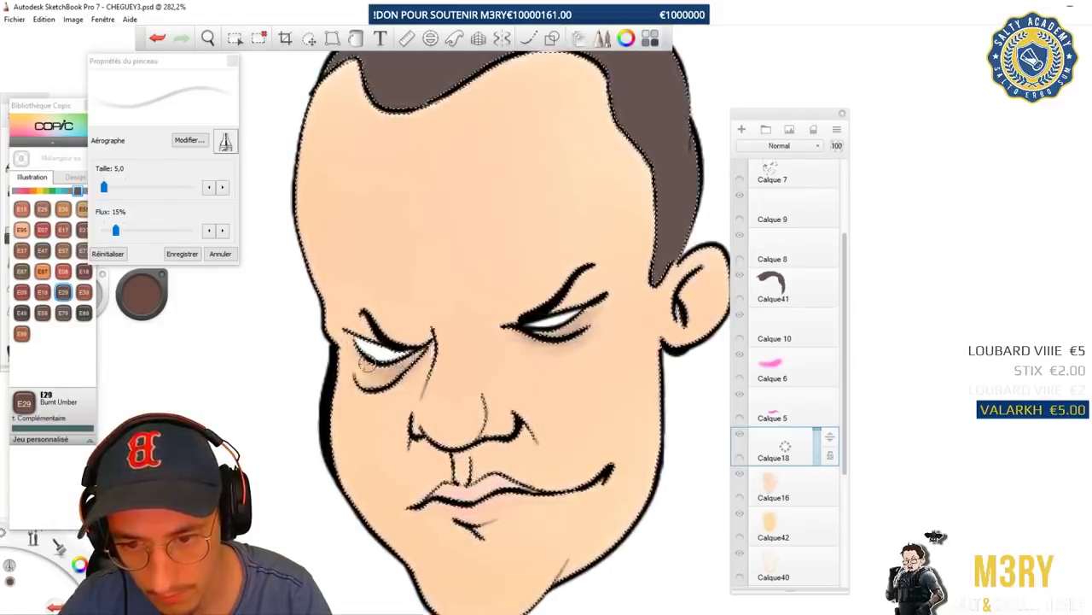
key(e)
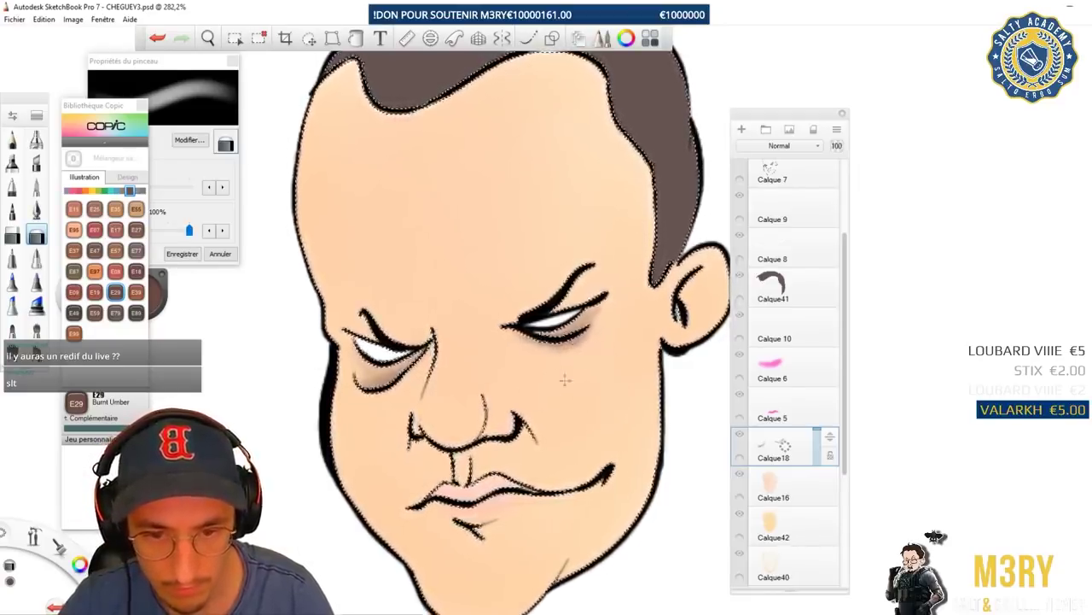
- On a new layer, airbrush E29 shadows beside the nose and inside the ear, and lower the layer's opacity
key(ctrl+shift+n)
drag(826, 440, 824, 454)
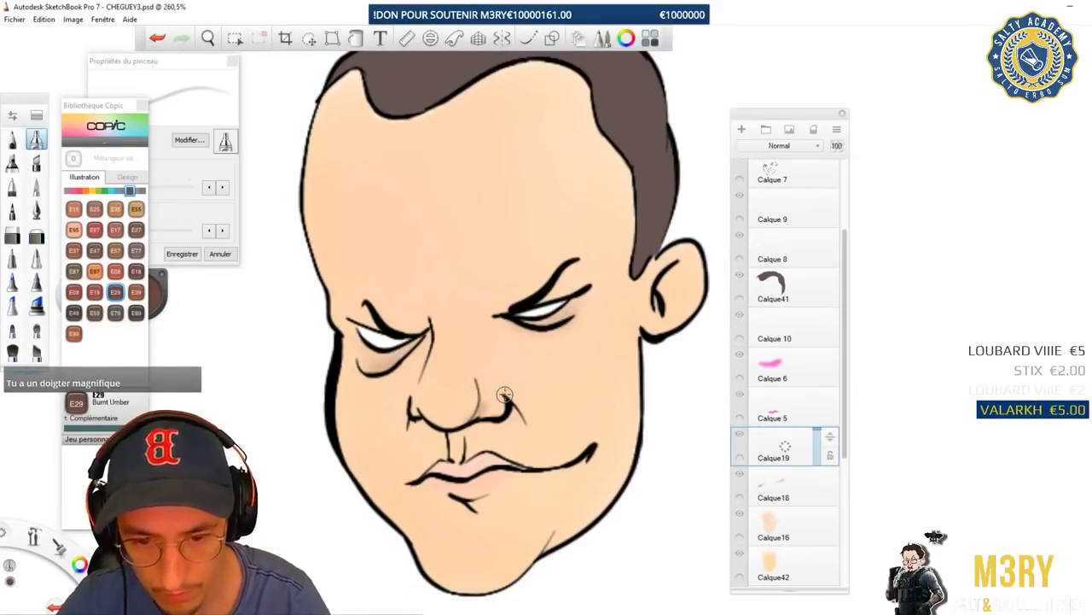
mouse_move(481, 425)
mouse_down()
mouse_move(454, 436)
mouse_move(456, 456)
mouse_move(474, 455)
mouse_move(454, 454)
mouse_move(514, 418)
mouse_up()
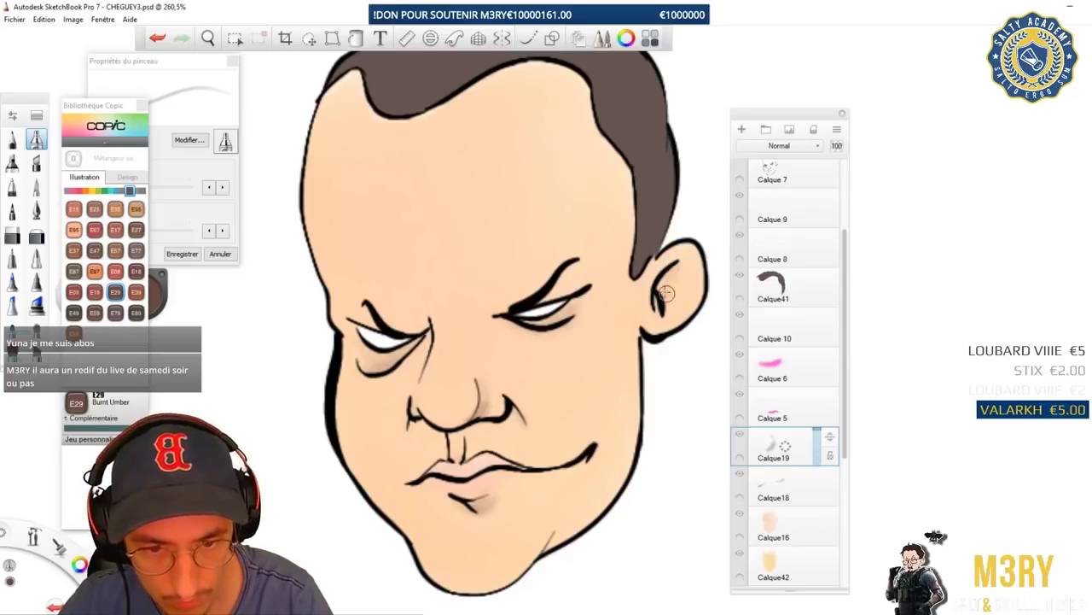
scroll(483, 399, up, 1)
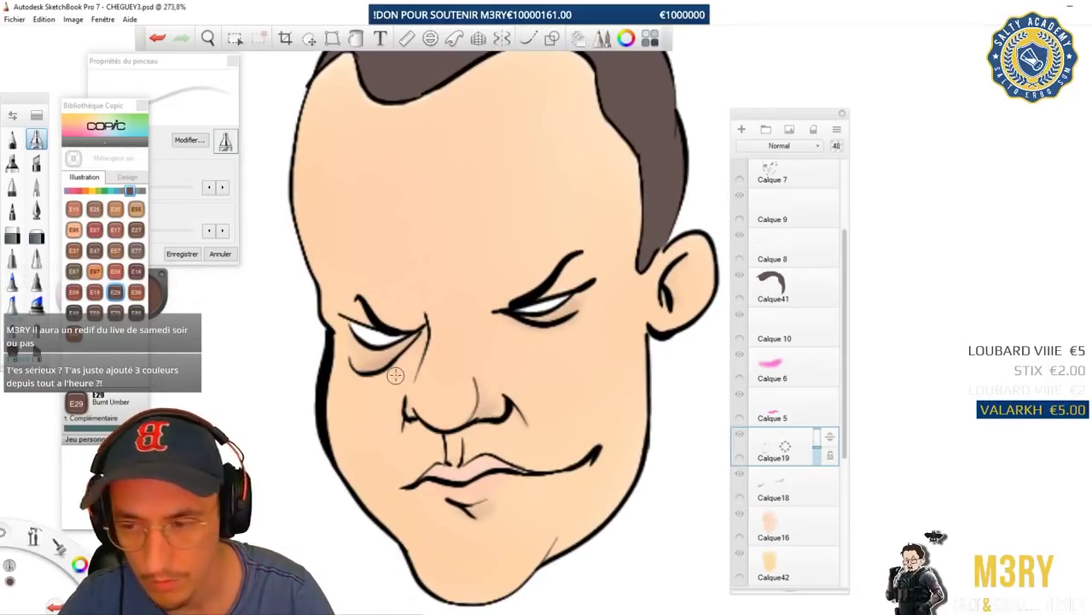
- Paint a white highlight on the lower part of the nose on layer Calque20
key(e)
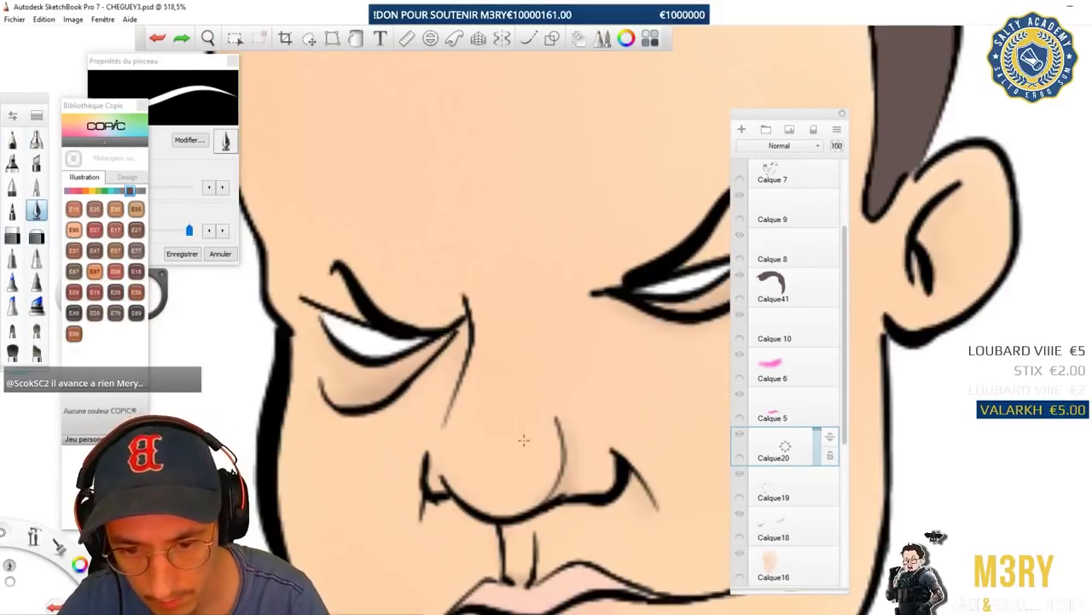
mouse_move(468, 492)
mouse_down()
mouse_move(503, 495)
mouse_move(469, 492)
mouse_move(489, 494)
mouse_up()
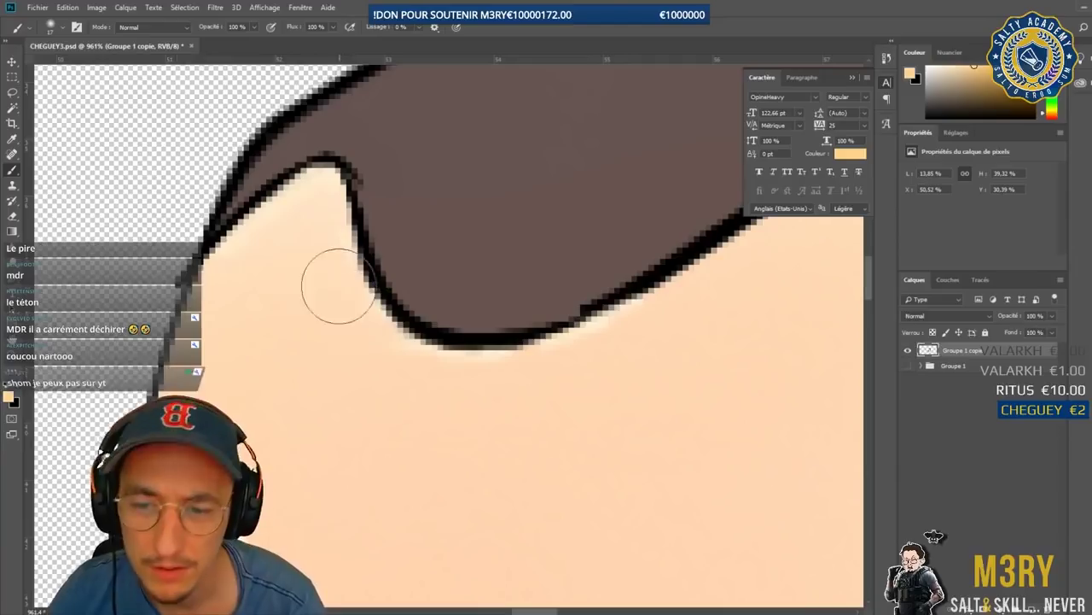
- Try to paint over the pale fringe below the hairline with the skin tone
drag(354, 324, 373, 354)
key(ctrl+z)
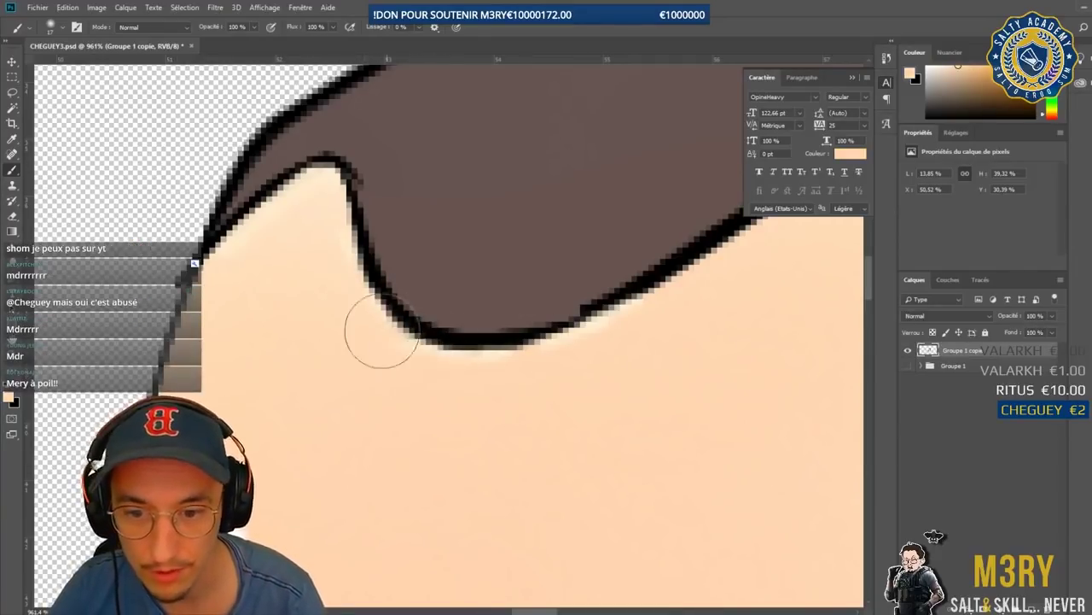
right_click(355, 323)
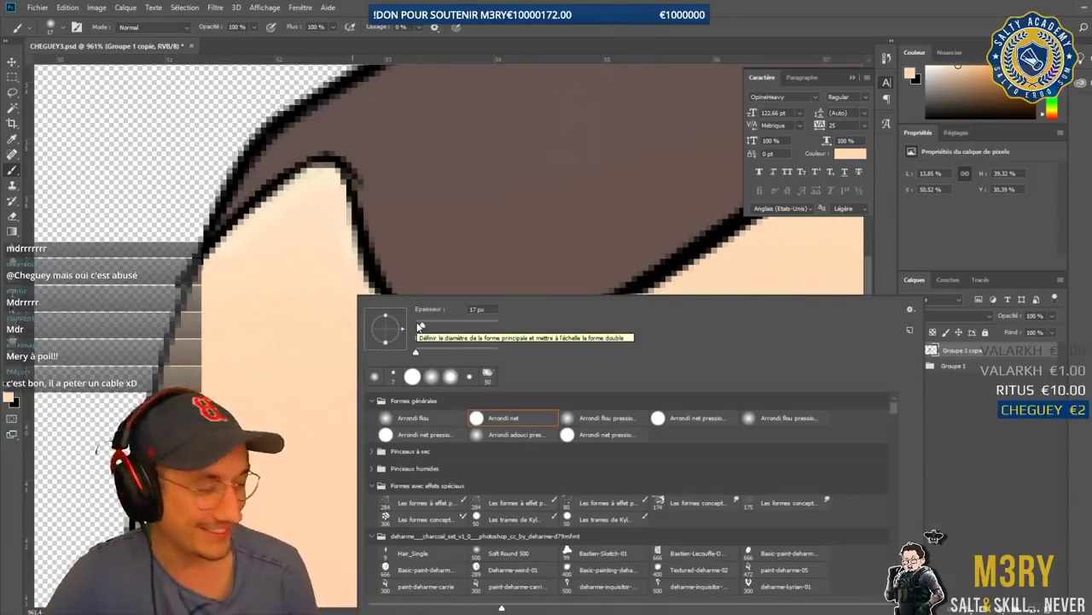
key(ctrl+0)
key(c)
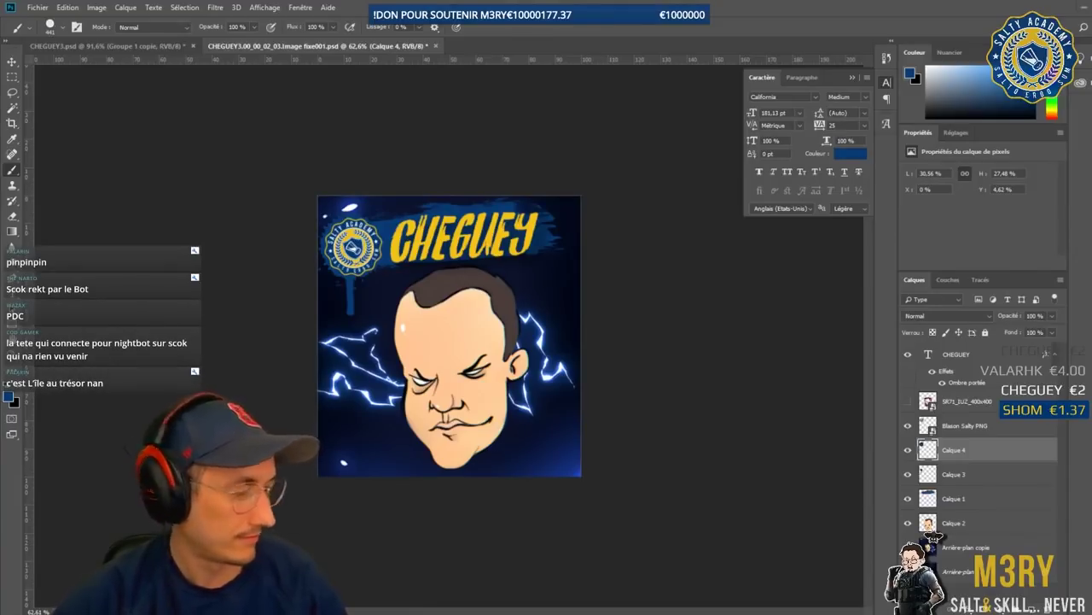
scroll(649, 330, down, 2)
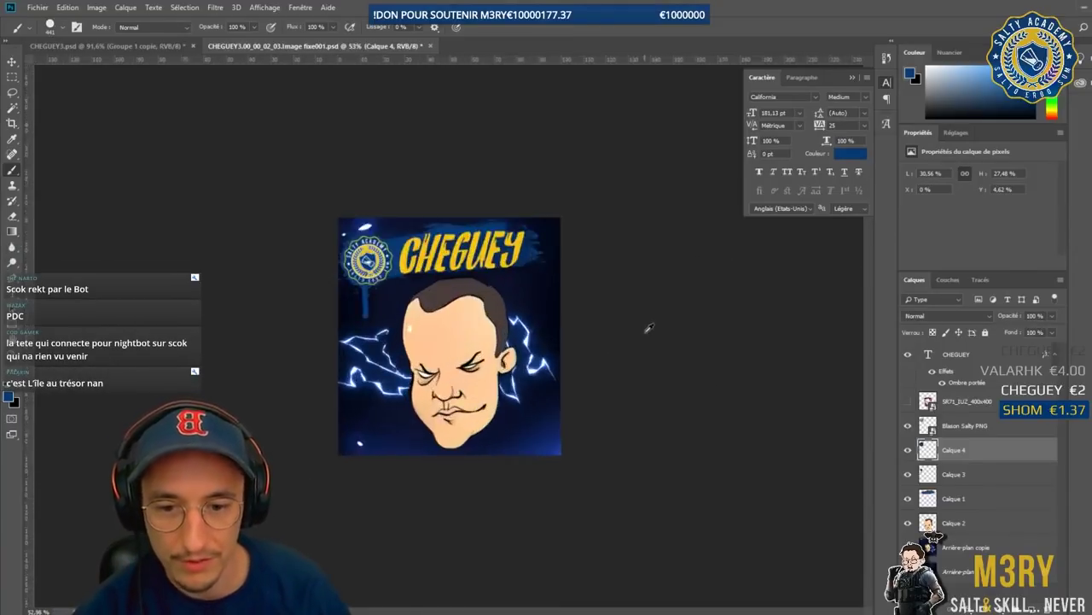
scroll(640, 328, down, 3)
scroll(632, 327, up, 6)
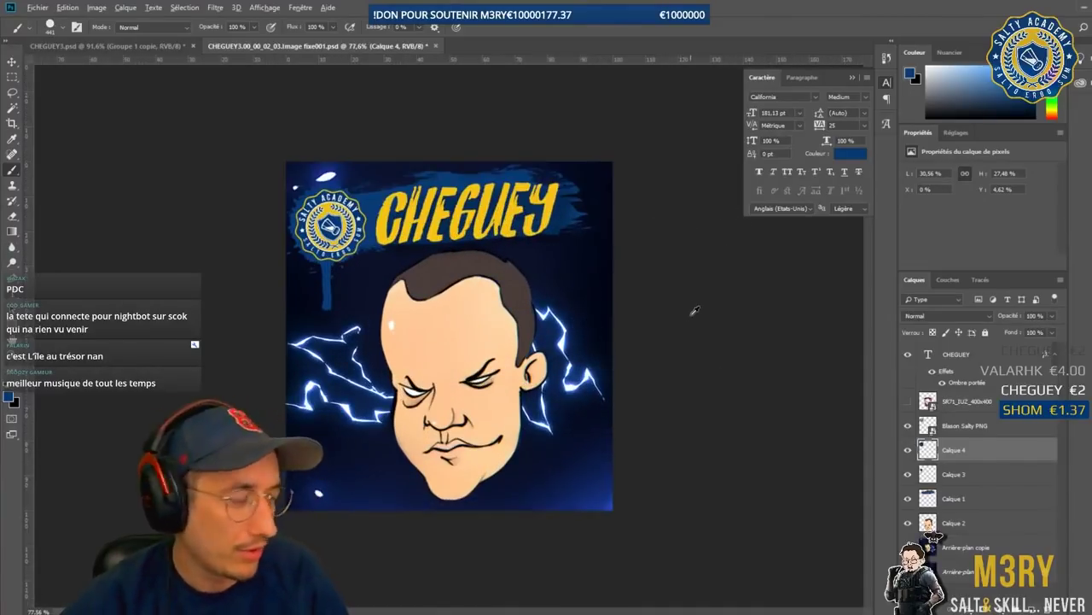
key(bracketright)
key(bracketright)
key(bracketright)
key(bracketright)
key(bracketright)
key(bracketright)
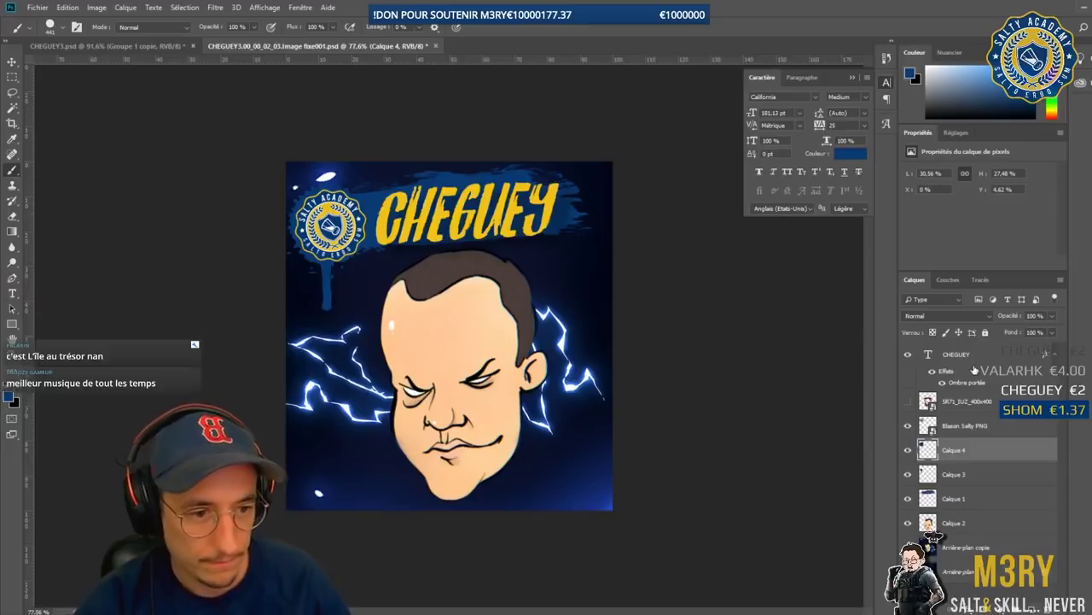
- Select the poster's yellow title text layer
click(982, 355)
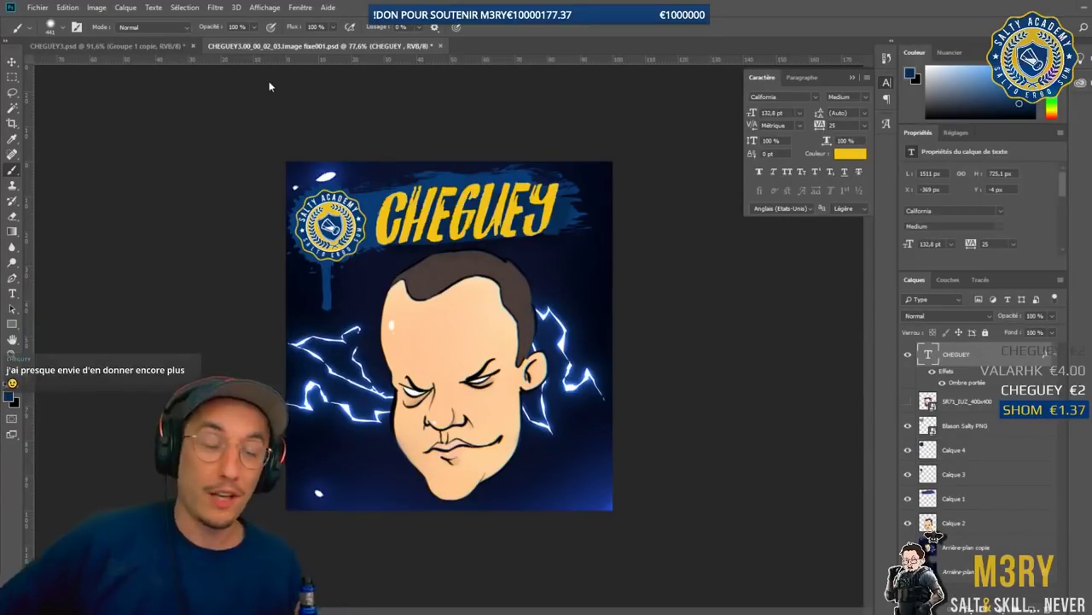